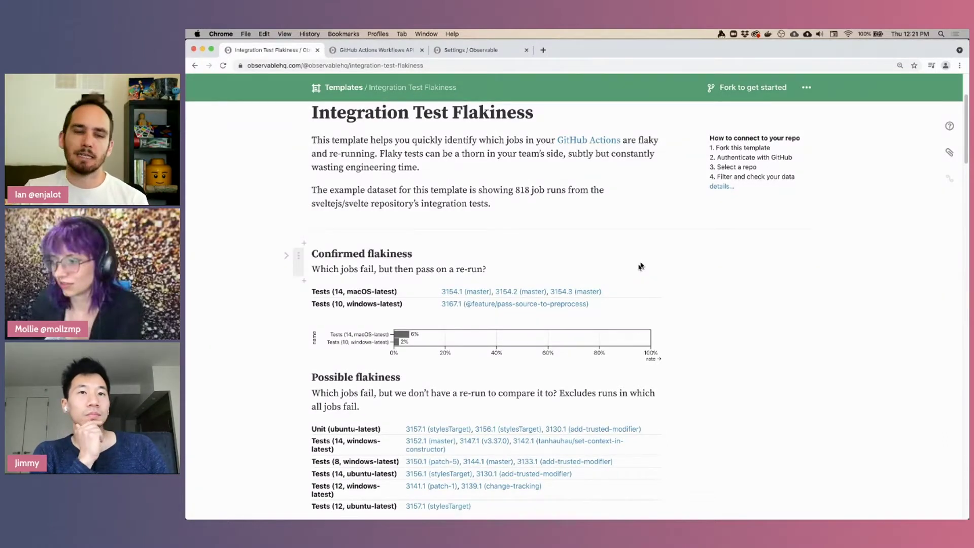
Review the template's introduction, the confirmed and possible flakiness sections, and the chart of all jobs colored by conclusion.
scroll(700, 259, "down", 3)
scroll(700, 259, "down", 5)
scroll(700, 259, "up", 3)
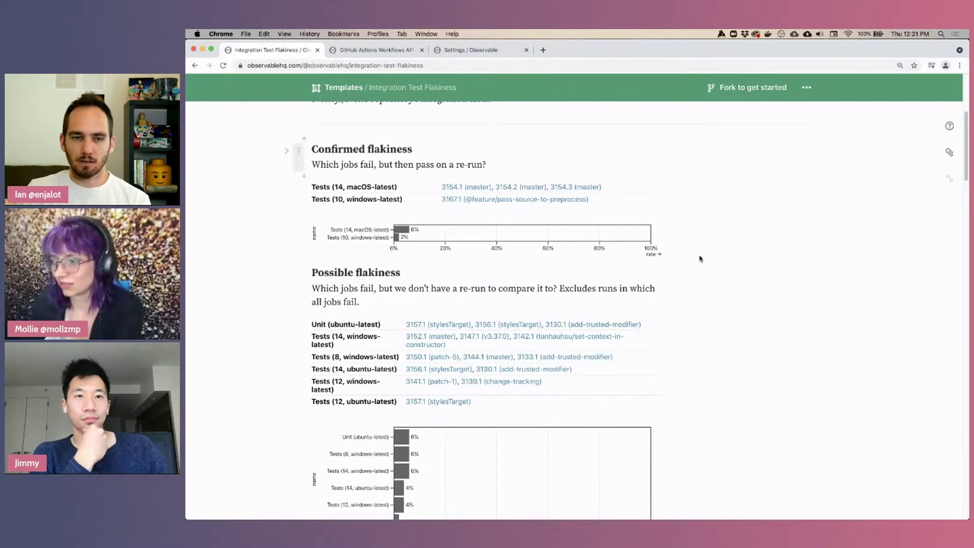
scroll(713, 263, "down", 5)
scroll(714, 263, "down", 3)
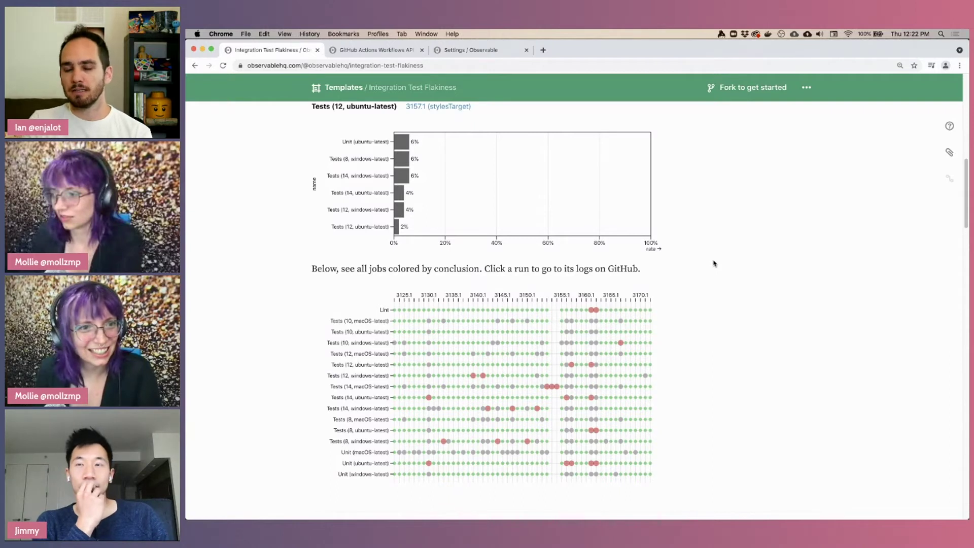
scroll(710, 266, "down", 1)
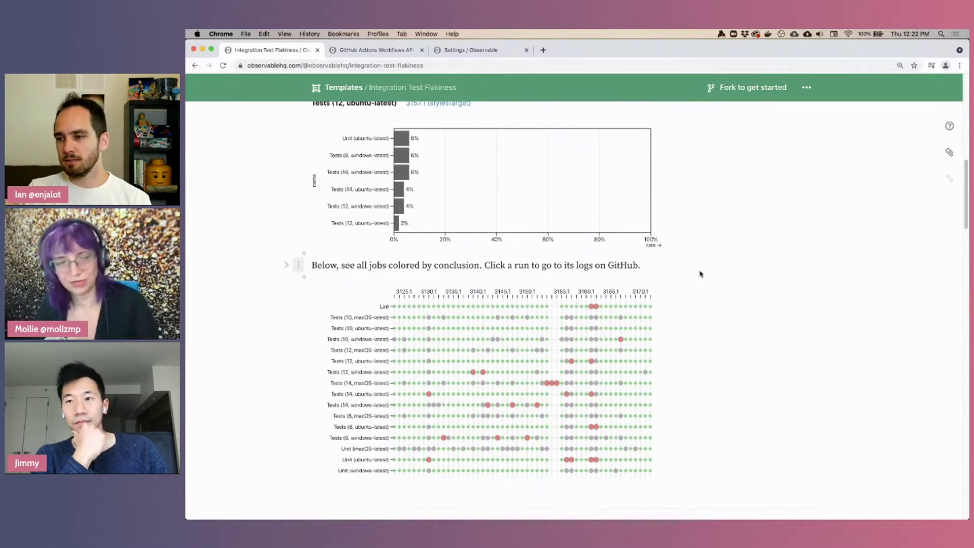
scroll(558, 298, "up", 3)
scroll(431, 272, "up", 6)
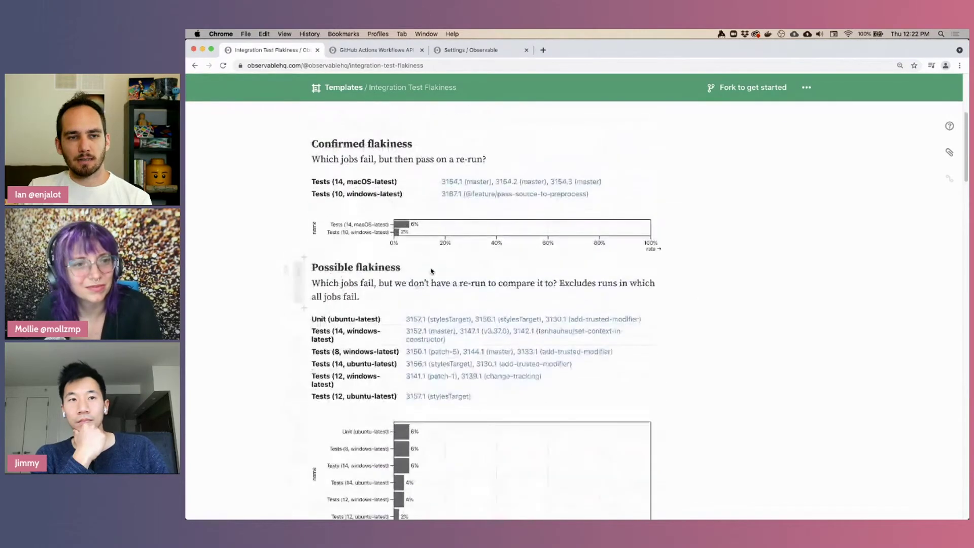
scroll(527, 278, "up", 4)
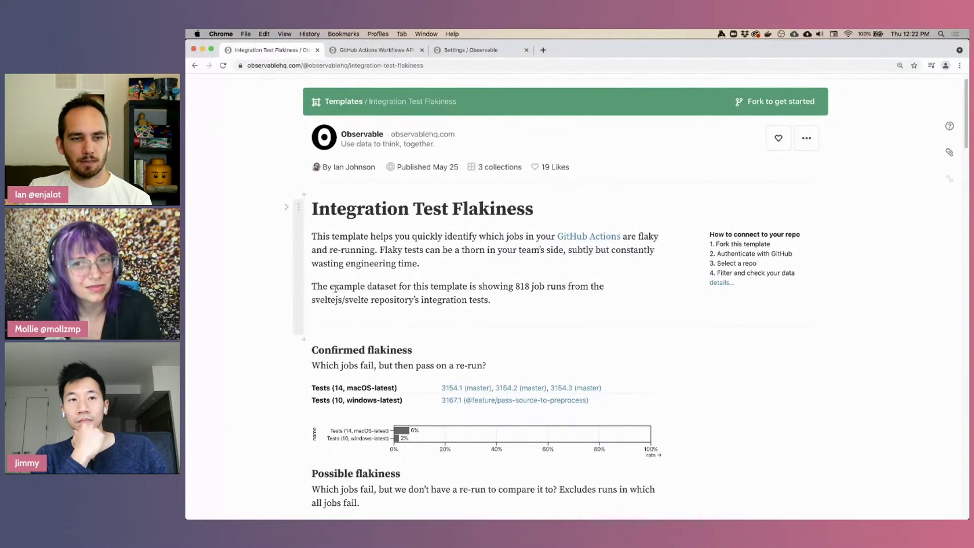
Highlight the example repository name sveltejs/svelte and part of the confirmed flakiness question, and read through the possible flakiness section.
left_click_drag(313, 300, 369, 301)
scroll(482, 284, "down", 2)
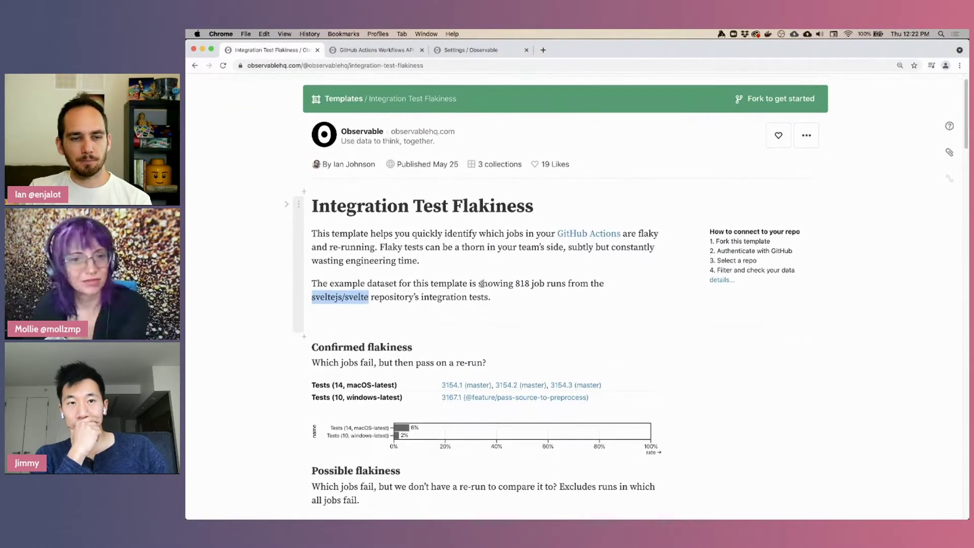
scroll(482, 284, "down", 2)
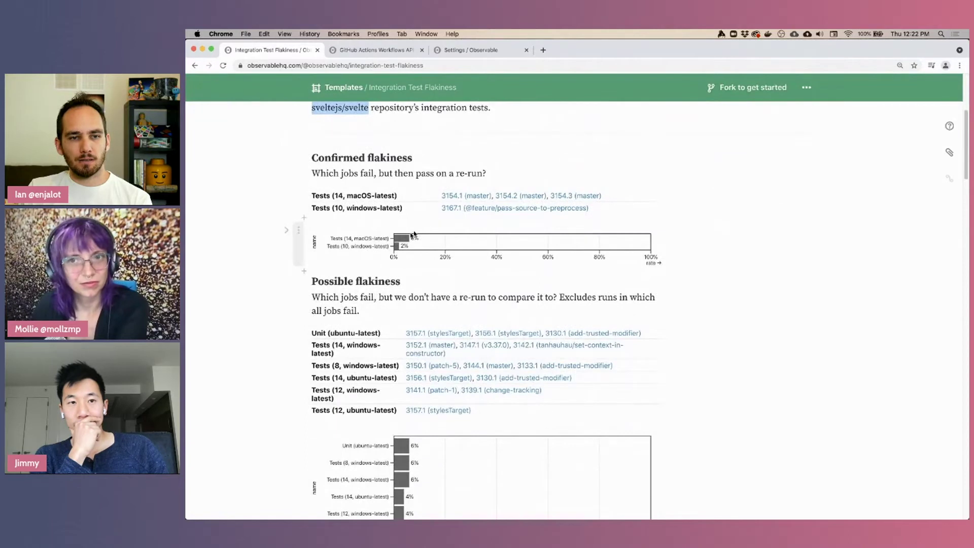
left_click_drag(328, 174, 408, 175)
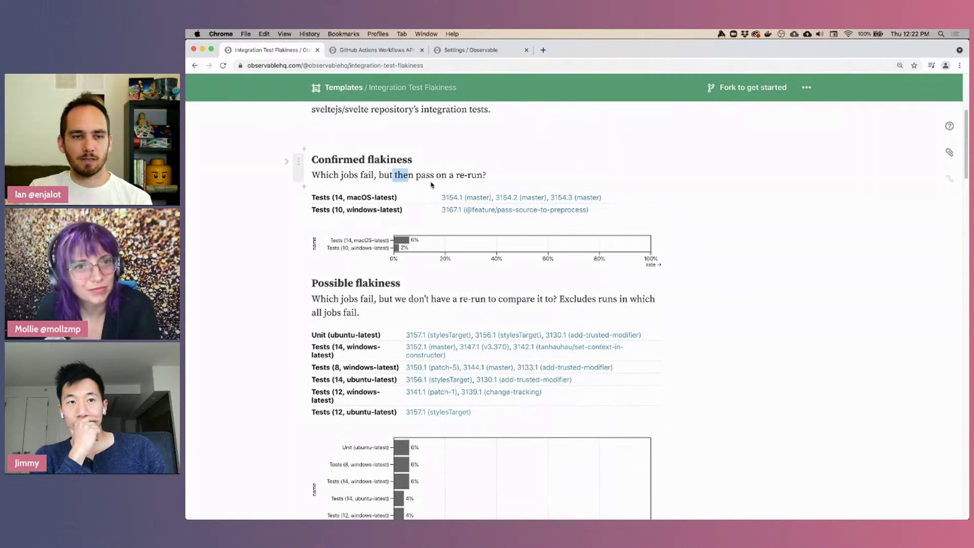
left_click(375, 190)
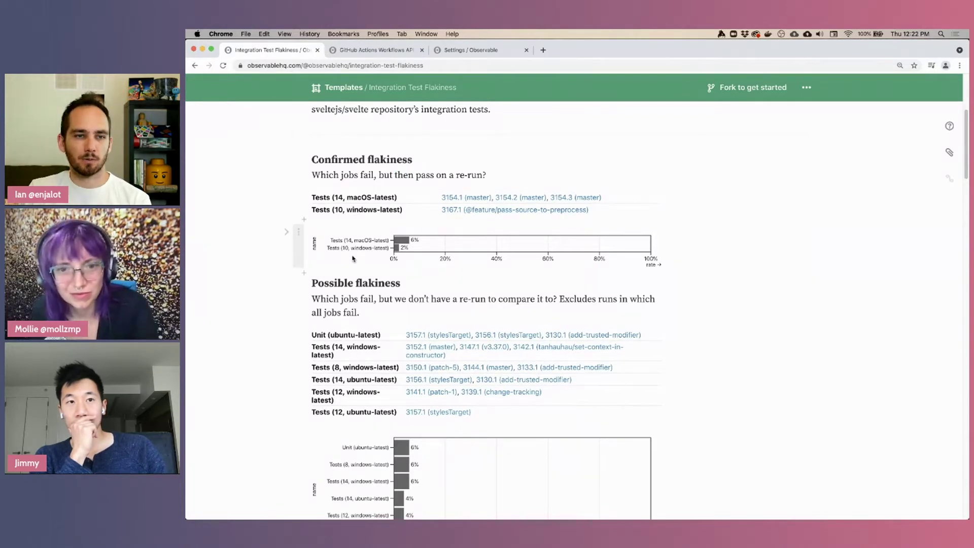
scroll(406, 256, "down", 1)
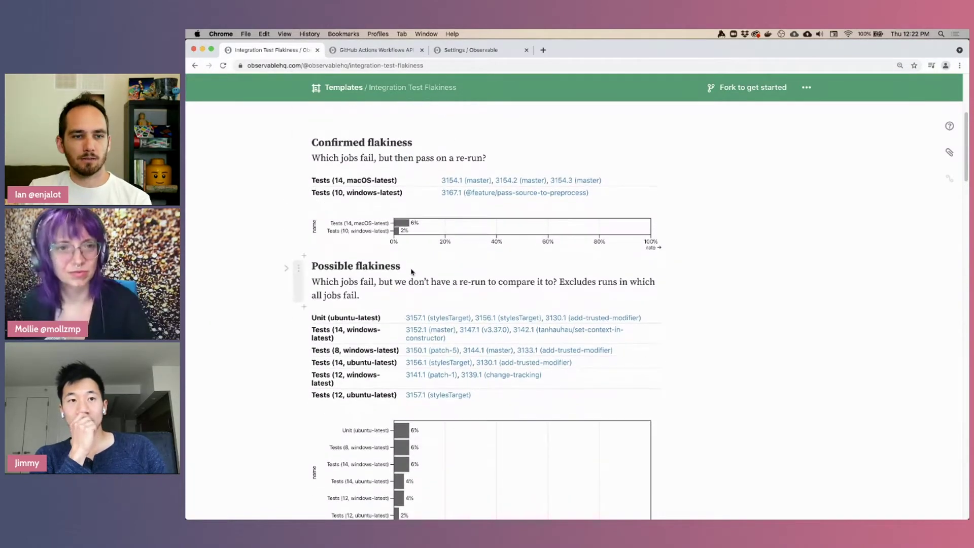
scroll(412, 272, "down", 5)
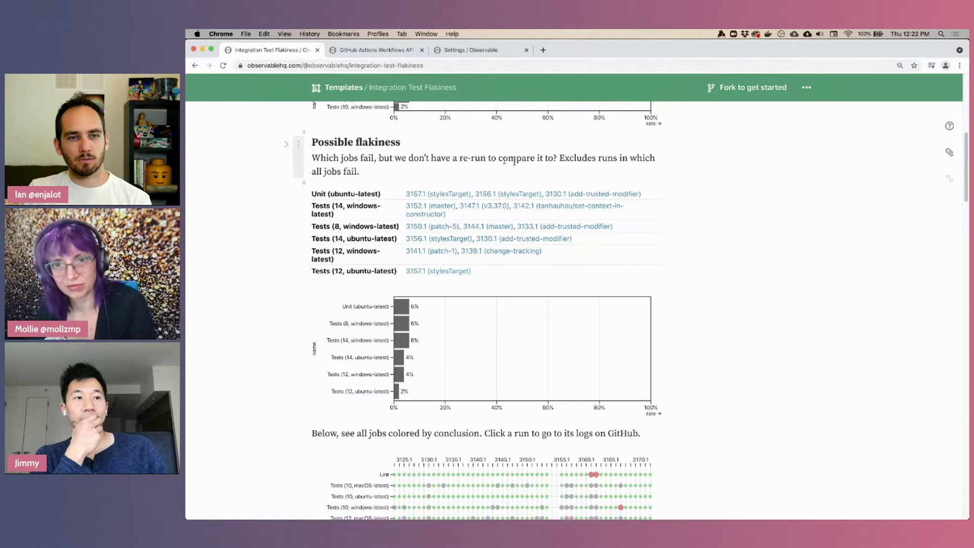
scroll(718, 317, "up", 15)
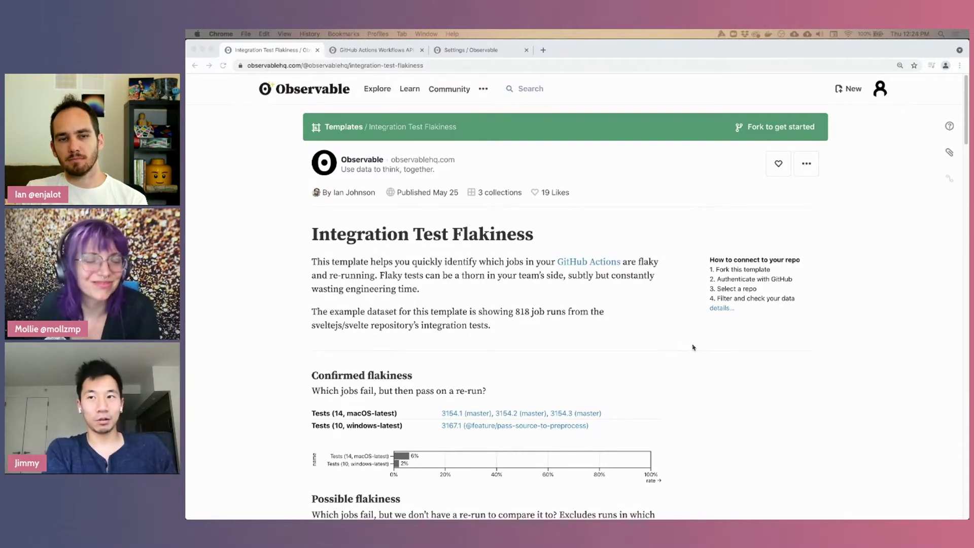
Open the GitHub logs of Lint run 3163.1 from the job chart, inspect the actions/checkout@v1 output, and return to the notebook.
scroll(693, 347, "down", 15)
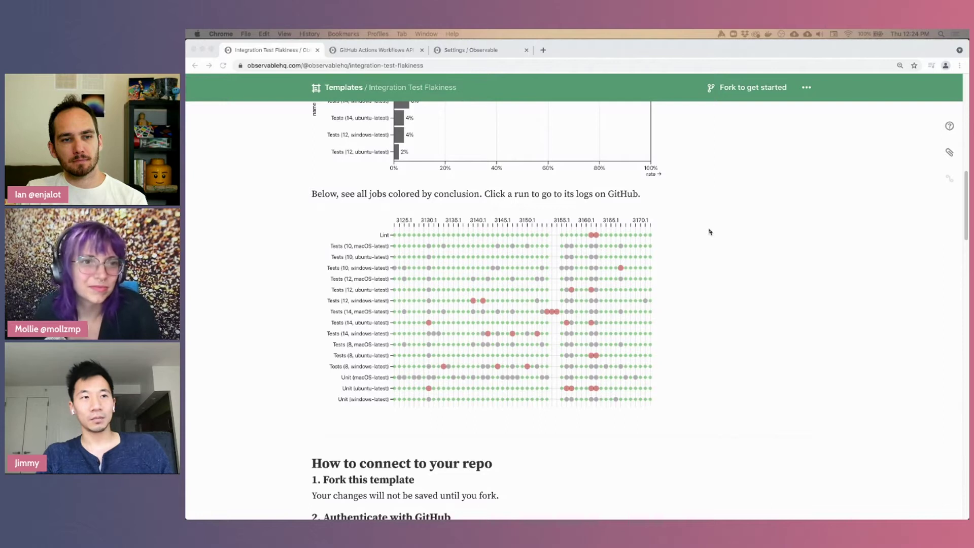
left_click(602, 236)
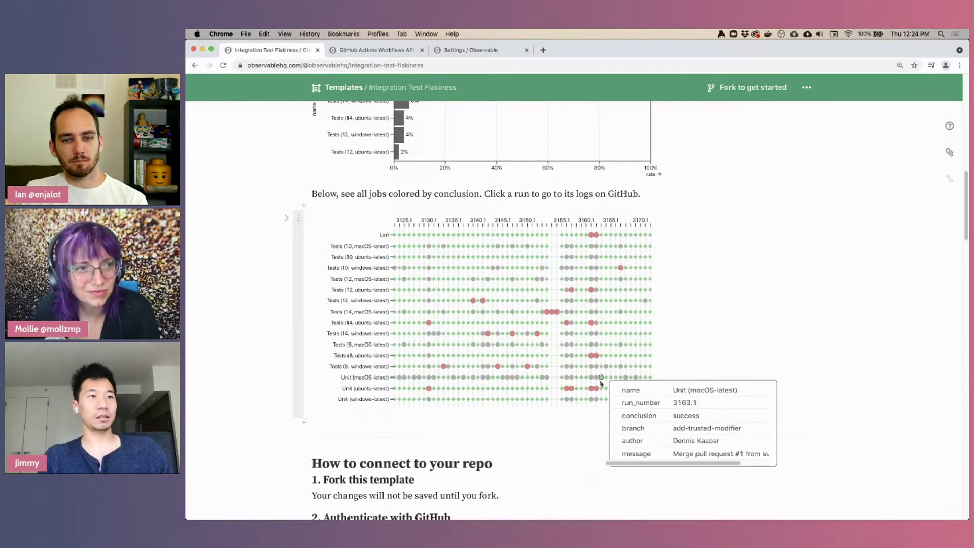
left_click(600, 242)
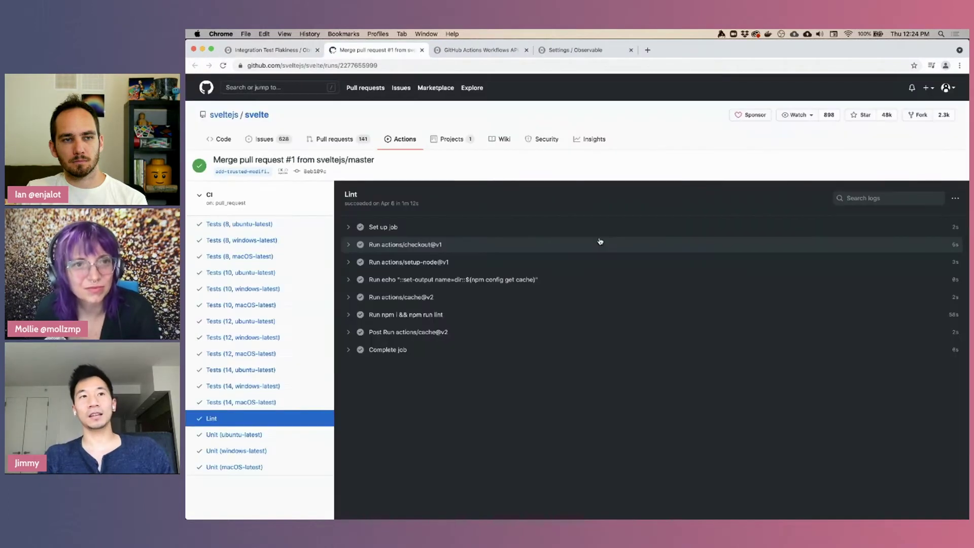
left_click(408, 244)
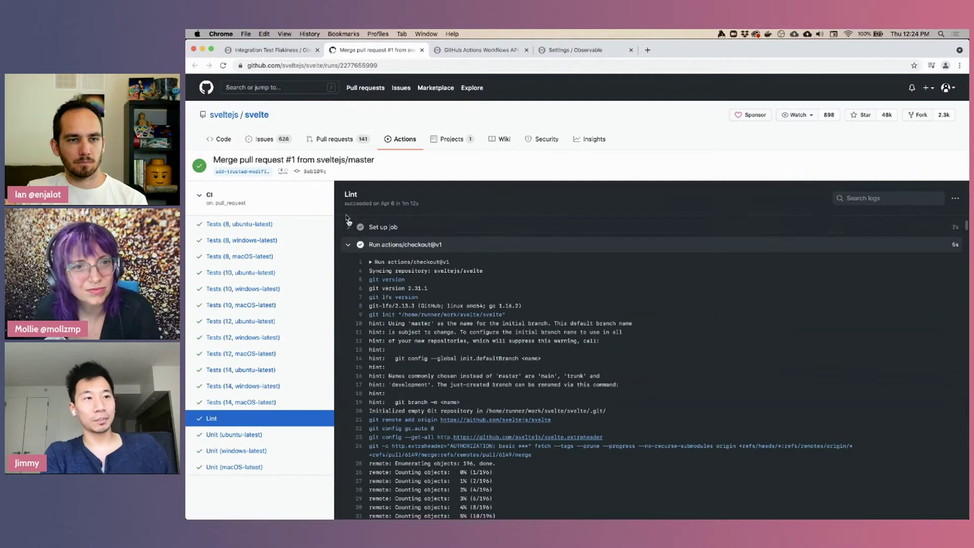
left_click(348, 246)
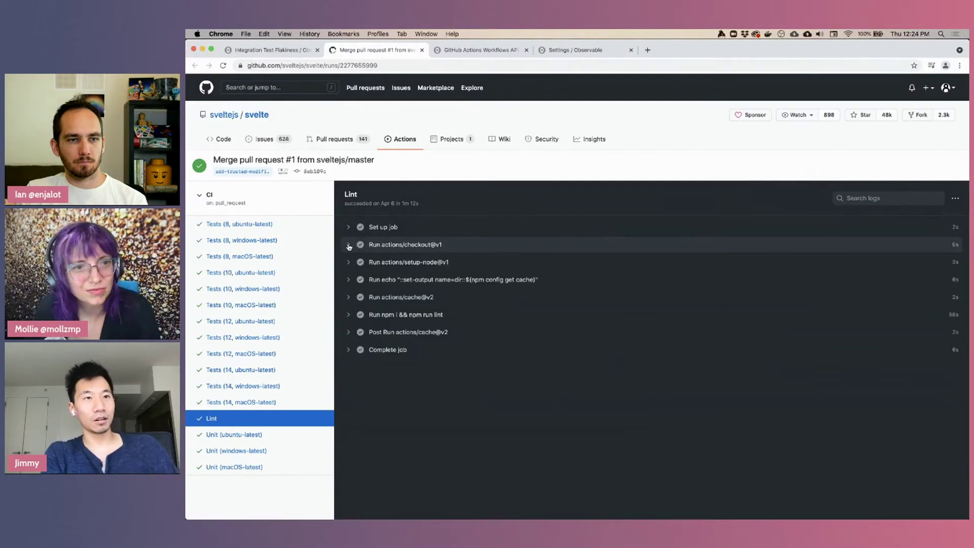
left_click(276, 49)
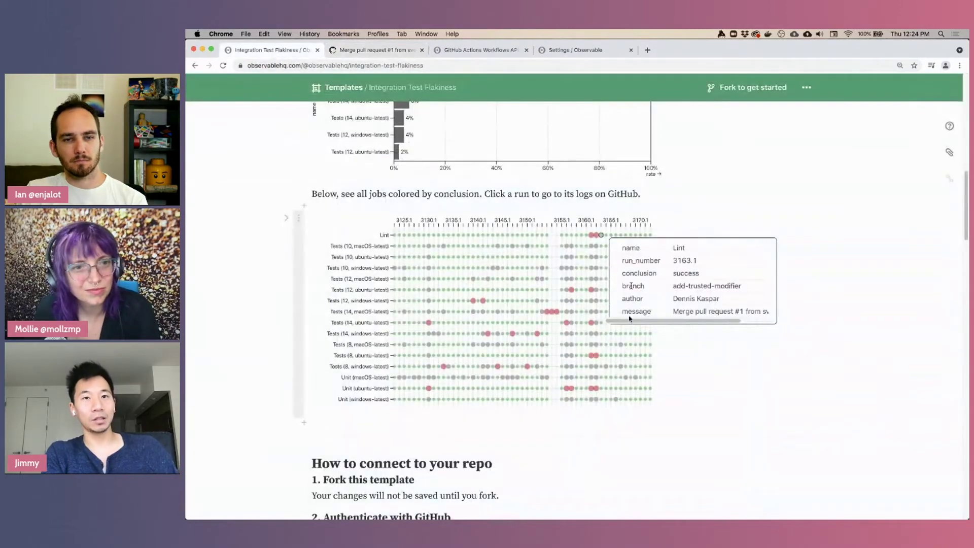
Open the GitHub logs of failed Lint run 3161.1 from the job chart, examine the errors, and close them.
left_click(594, 234)
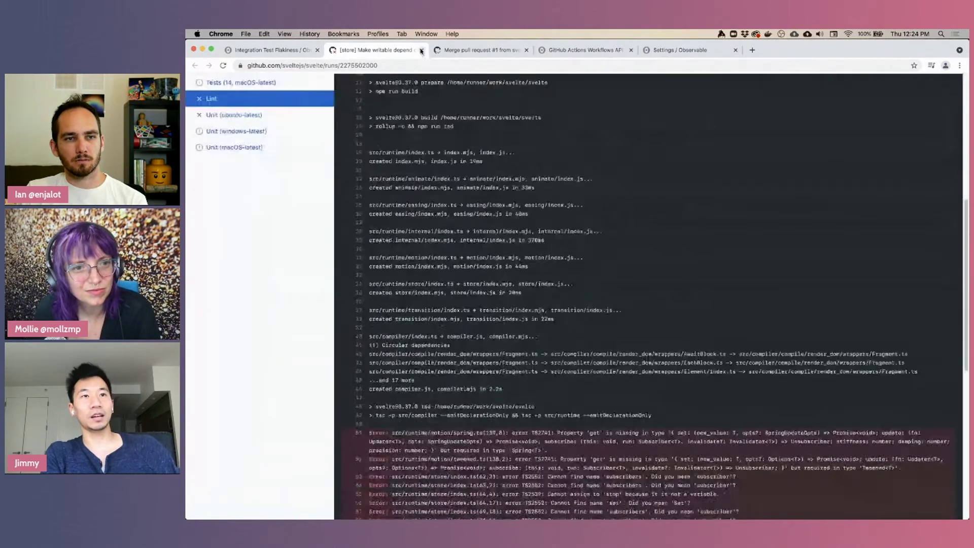
left_click(421, 50)
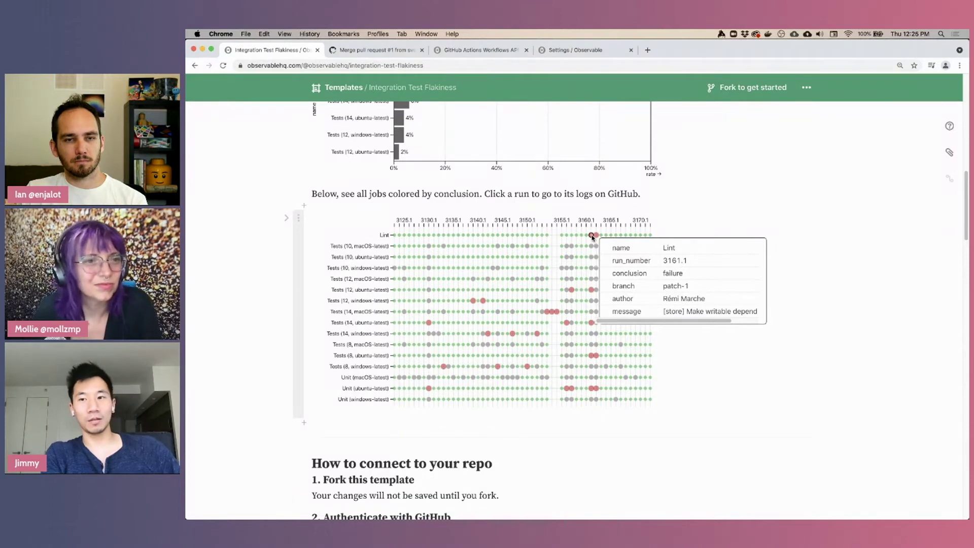
left_click(591, 235)
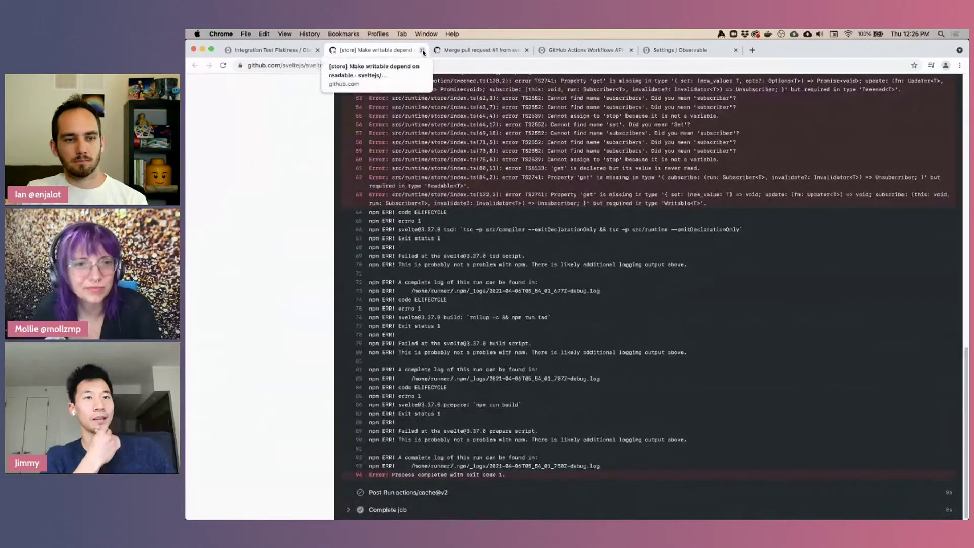
scroll(429, 180, "up", 3)
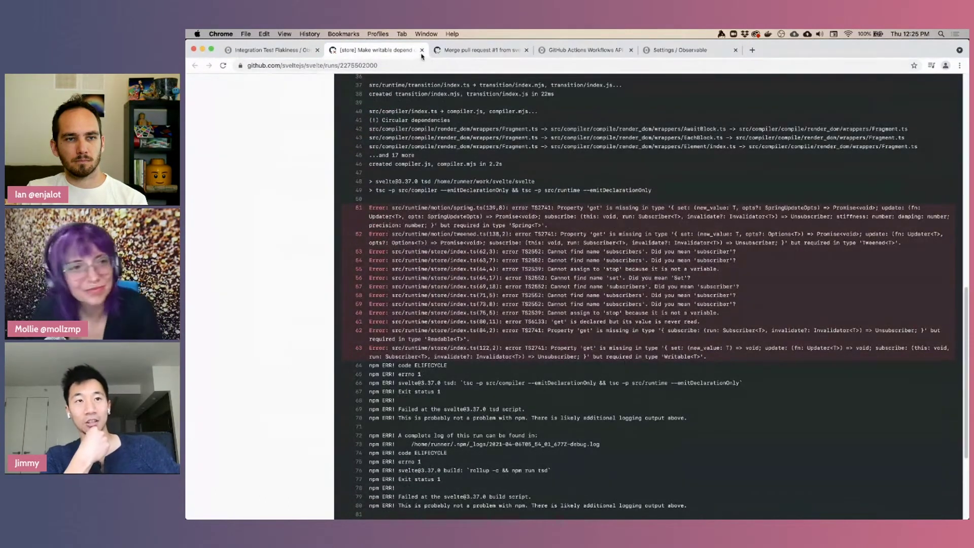
left_click(422, 49)
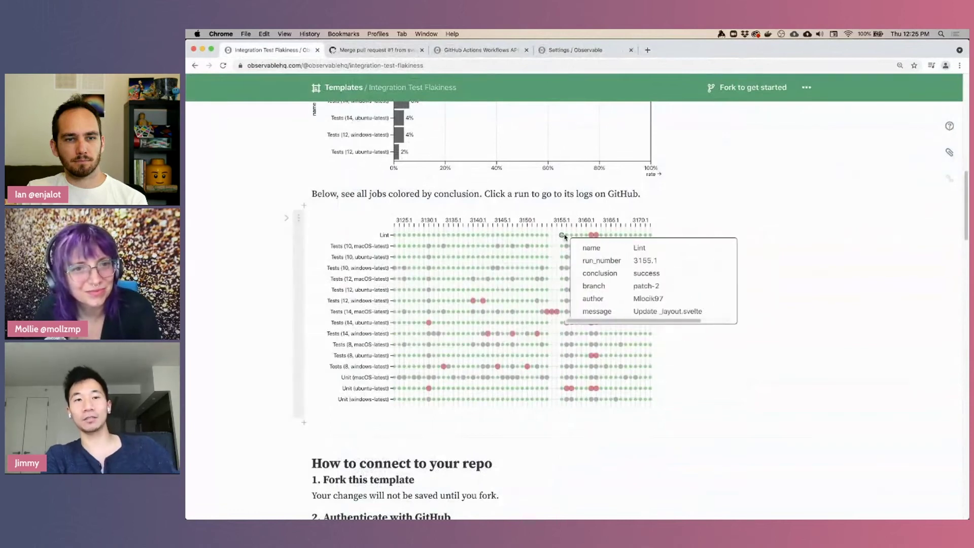
Compare the run details of the failed and cancelled jobs around run 3161.1 in the job chart.
mouse_move(592, 235)
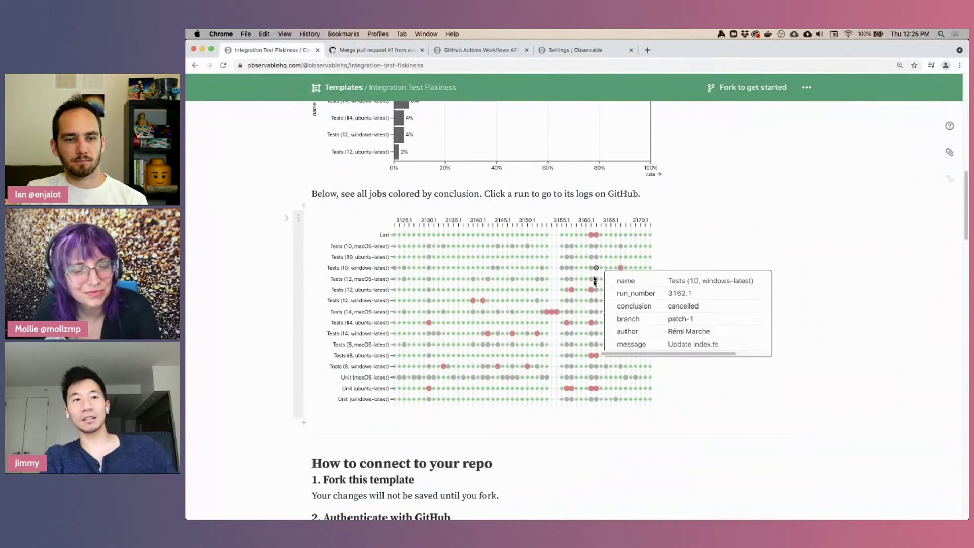
mouse_move(597, 333)
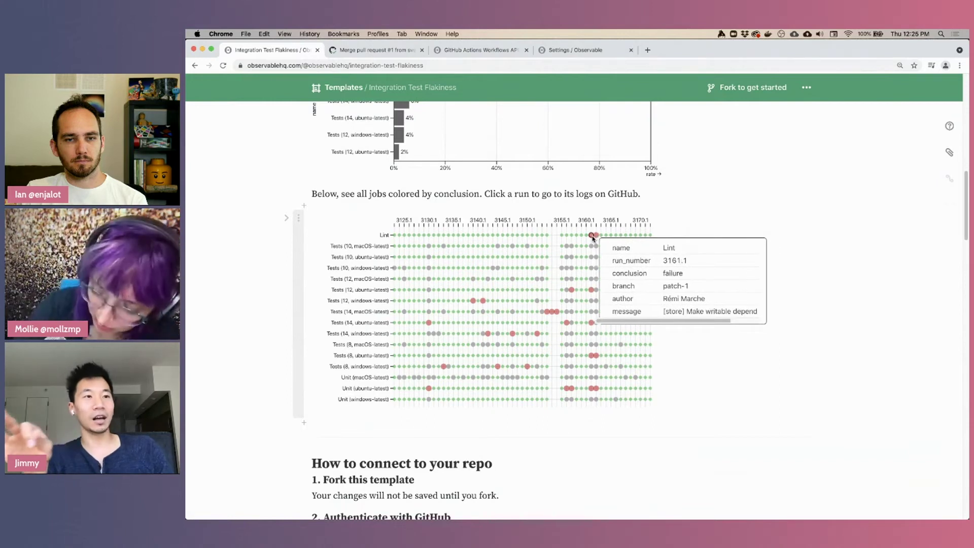
mouse_move(534, 326)
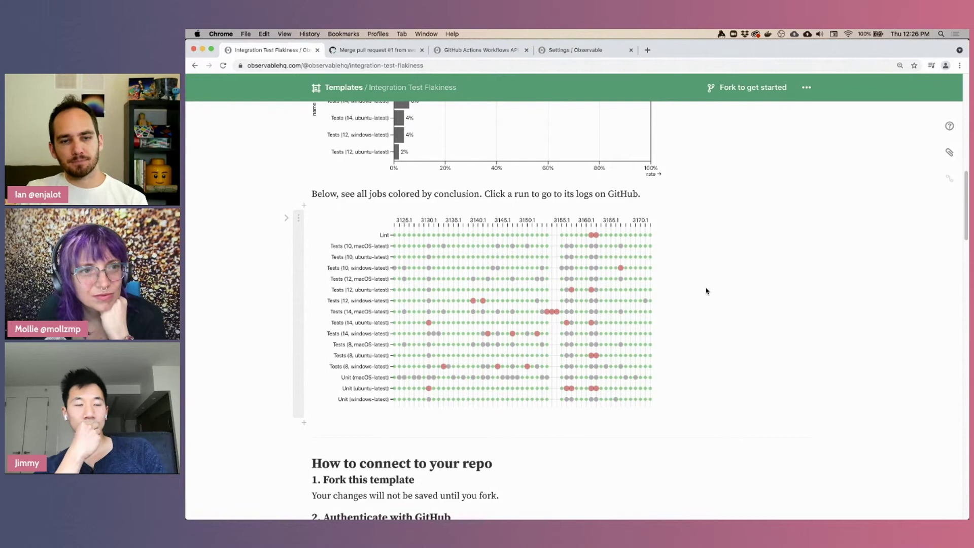
Open the GitHub logs of the failed Tests (10, windows-latest) run, read through the Run npm test output, and close them.
scroll(705, 292, "down", 2)
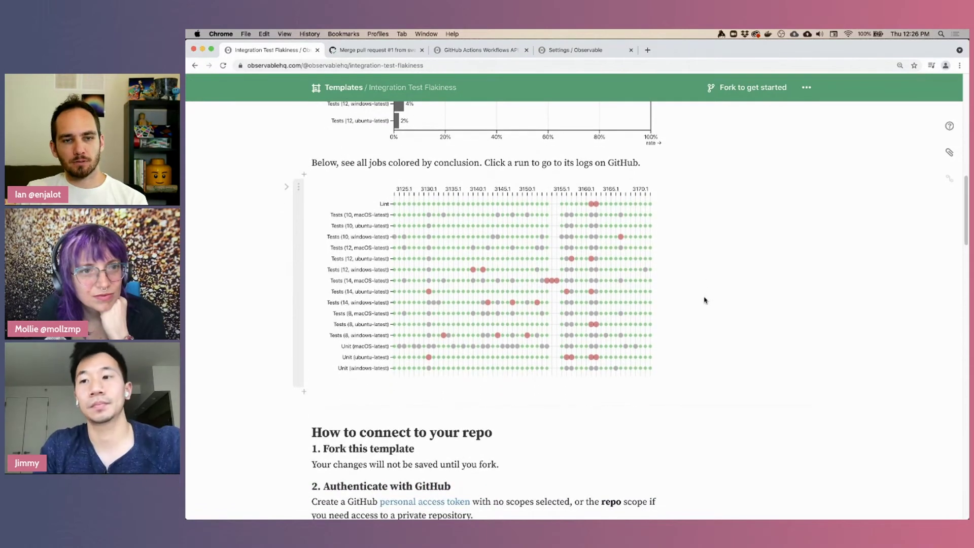
scroll(705, 300, "up", 1)
mouse_move(623, 253)
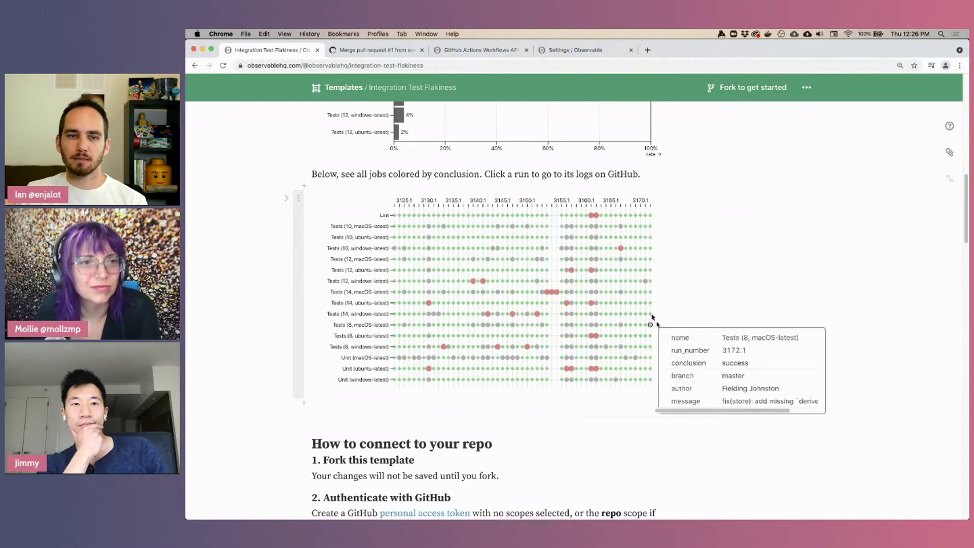
left_click(621, 249)
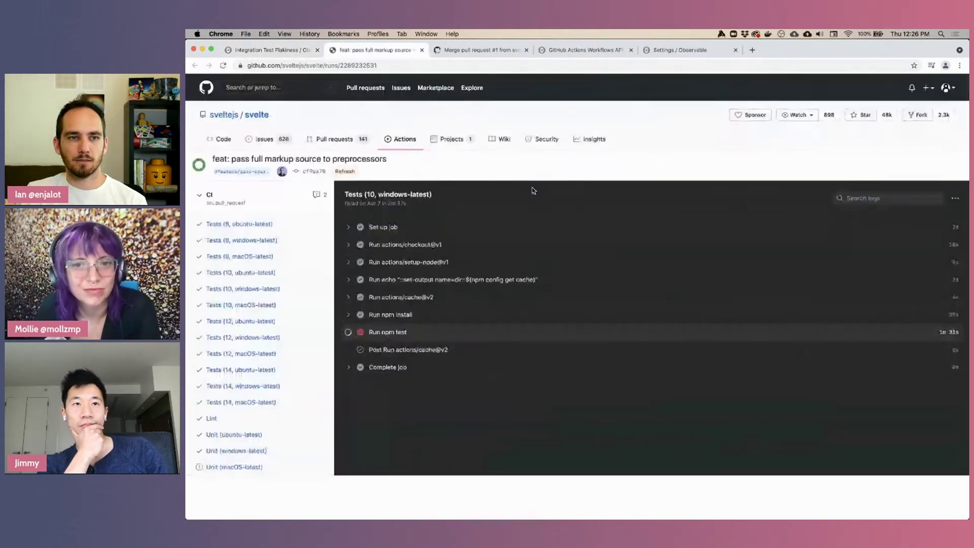
left_click(386, 331)
scroll(386, 333, "down", 15)
scroll(395, 327, "down", 20)
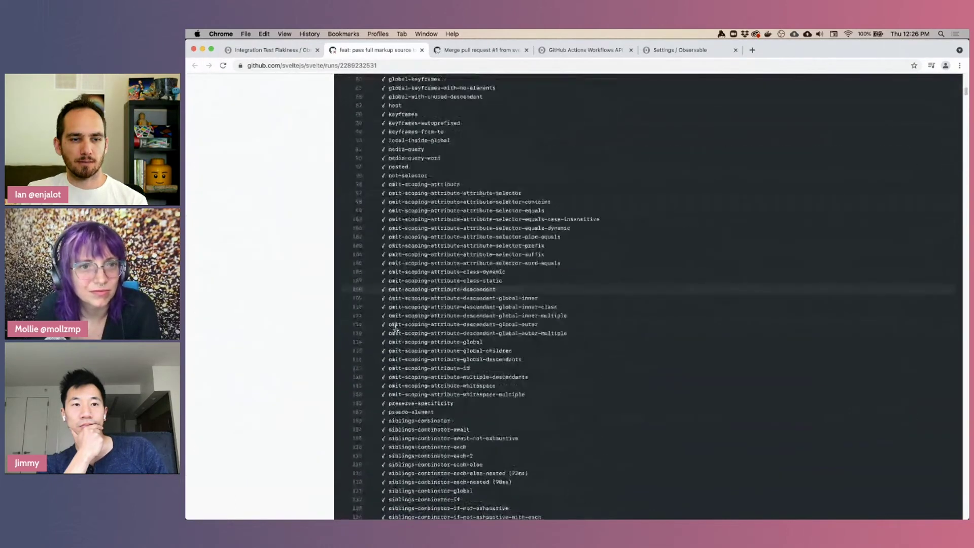
scroll(395, 329, "down", 5)
key("super+w")
Read the instructions for connecting to a repo, including authentication, repo selection, and the workflow and branch filters with their job table.
scroll(577, 374, "down", 5)
scroll(577, 375, "down", 3)
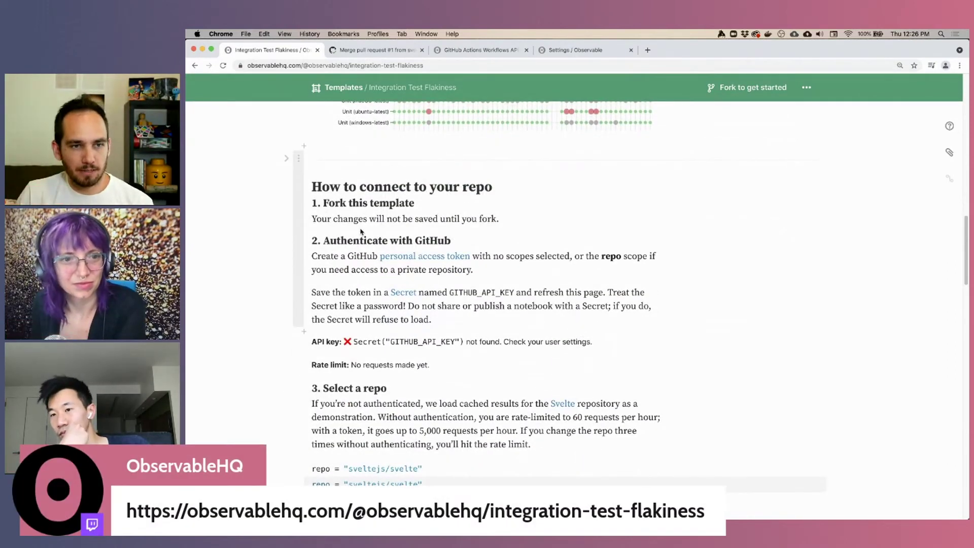
scroll(351, 257, "down", 1)
scroll(351, 258, "down", 3)
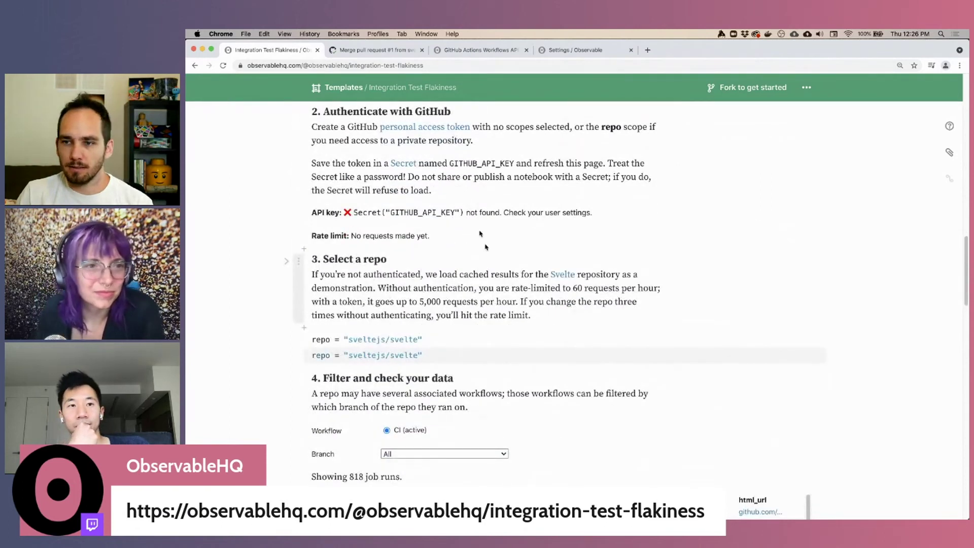
scroll(470, 219, "down", 5)
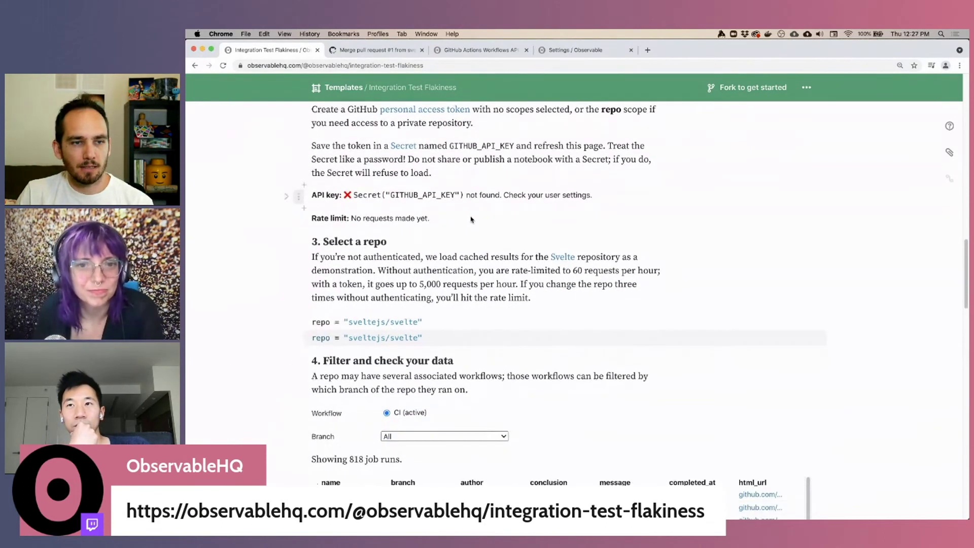
scroll(471, 219, "down", 5)
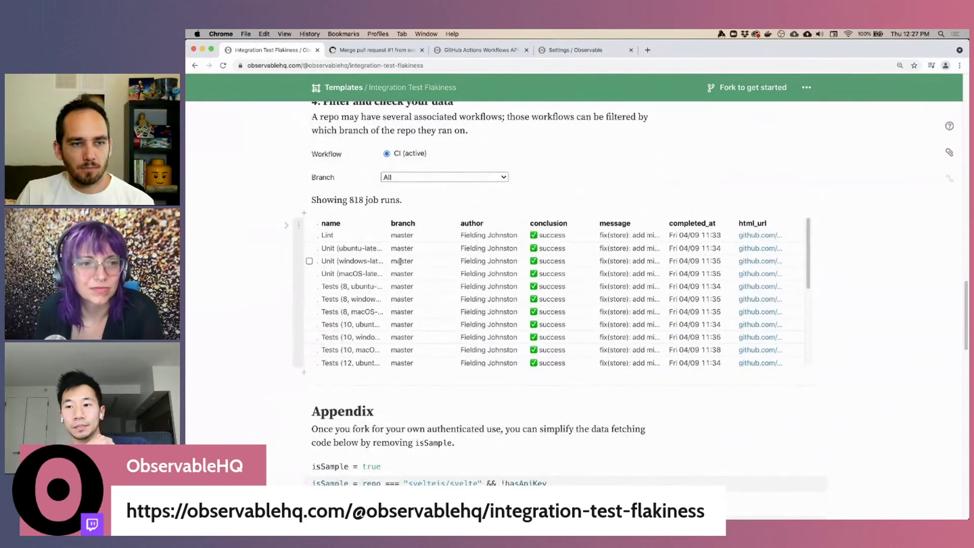
scroll(385, 203, "up", 2)
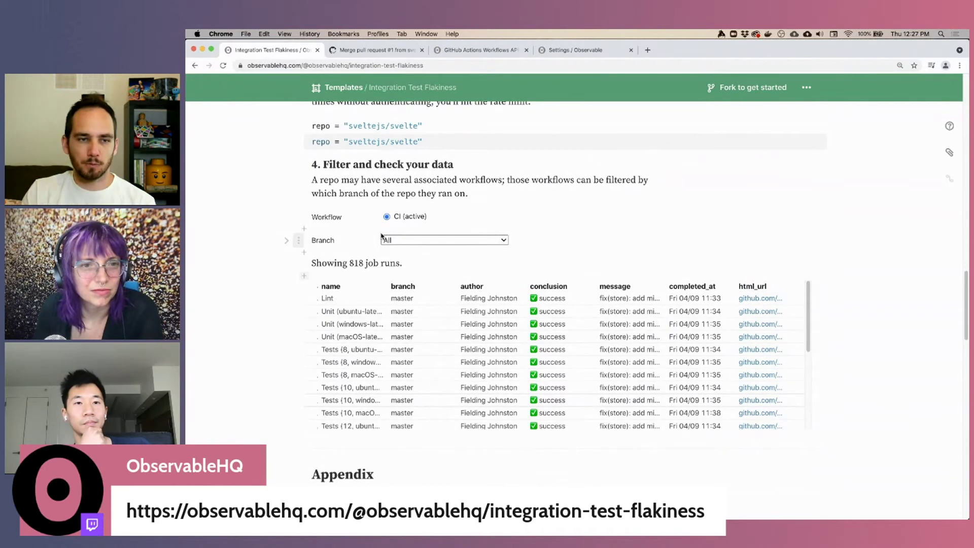
Filter the job runs to the master branch, switch the filter to fix/derived-store-type-overloads, and review the filtered job table.
left_click(403, 241)
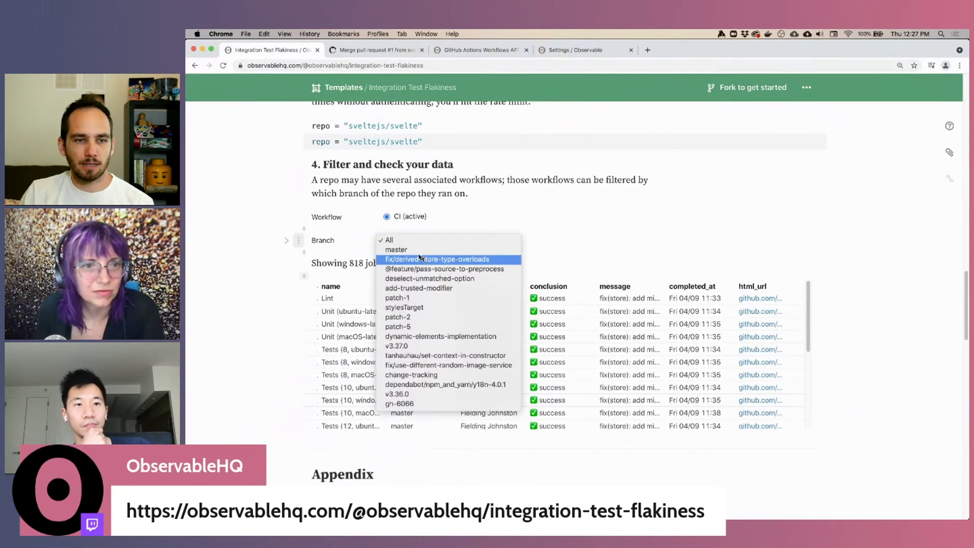
left_click(416, 250)
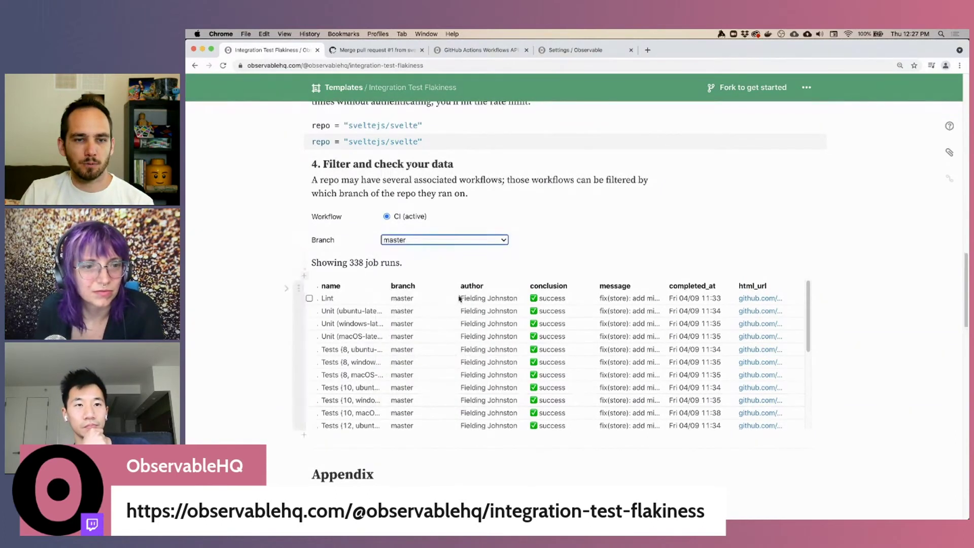
left_click(428, 241)
left_click(424, 250)
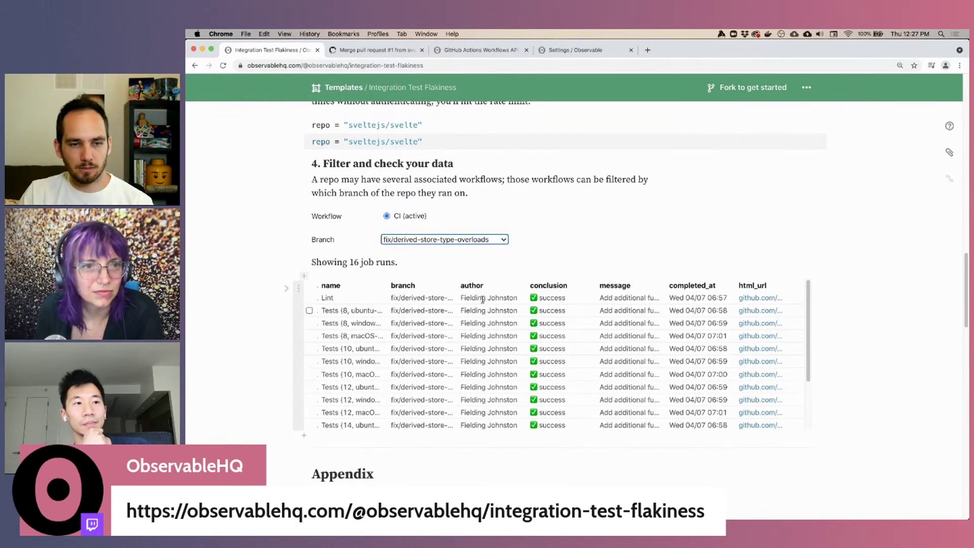
scroll(589, 305, "down", 2)
scroll(799, 231, "down", 1)
scroll(901, 266, "down", 2)
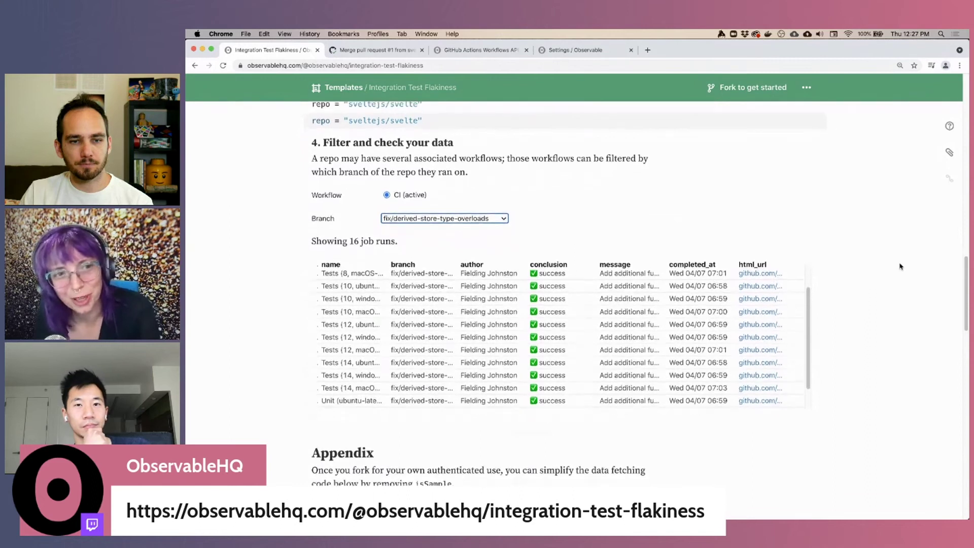
scroll(497, 289, "up", 5)
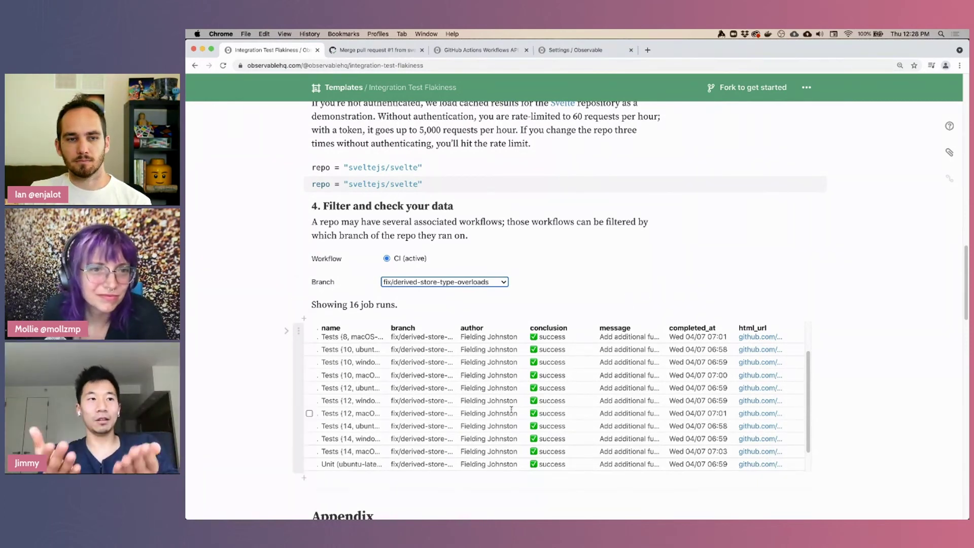
scroll(511, 408, "down", 5)
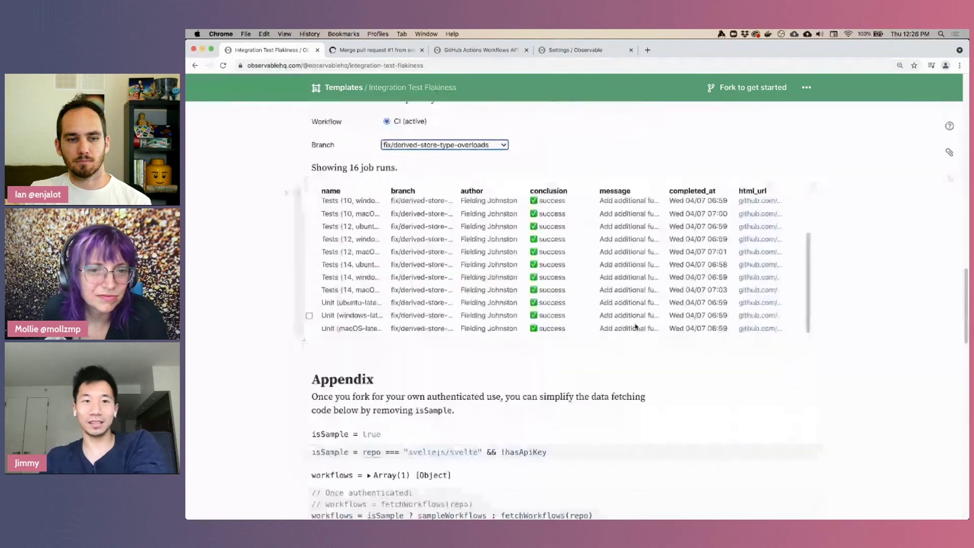
scroll(635, 327, "down", 9)
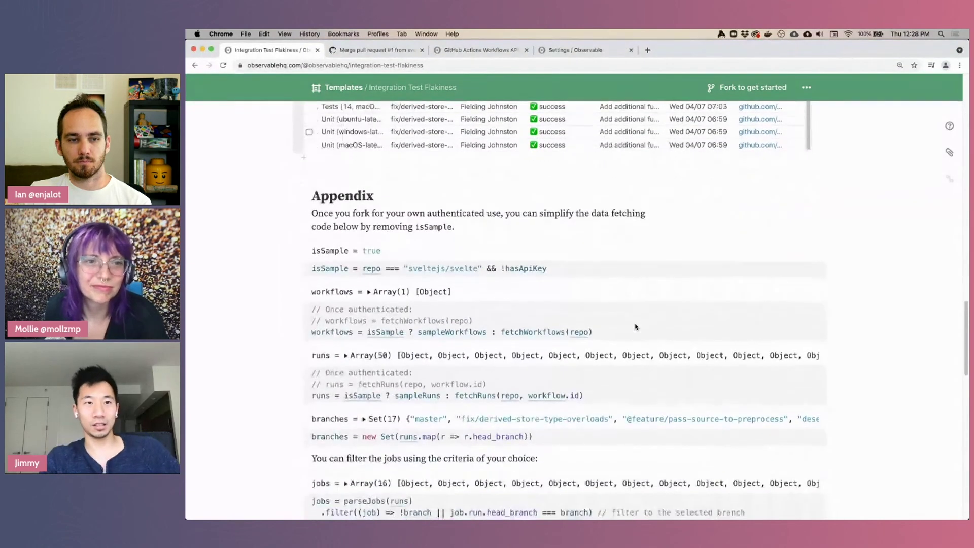
scroll(545, 307, "down", 8)
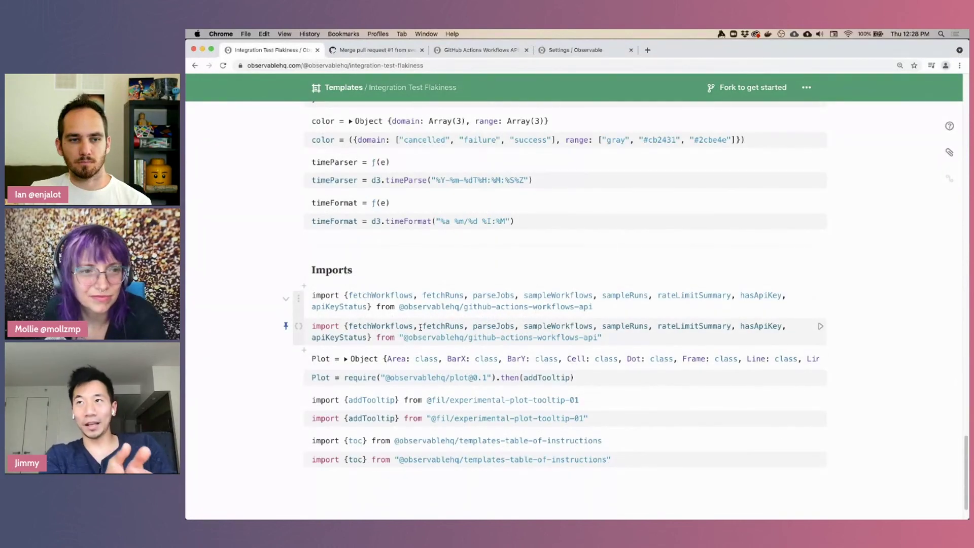
right_click(529, 307)
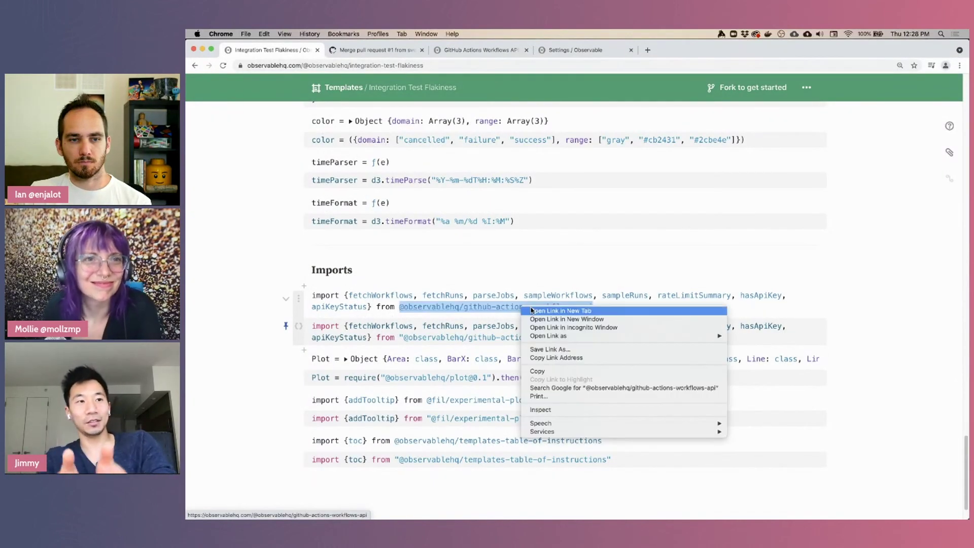
left_click(531, 311)
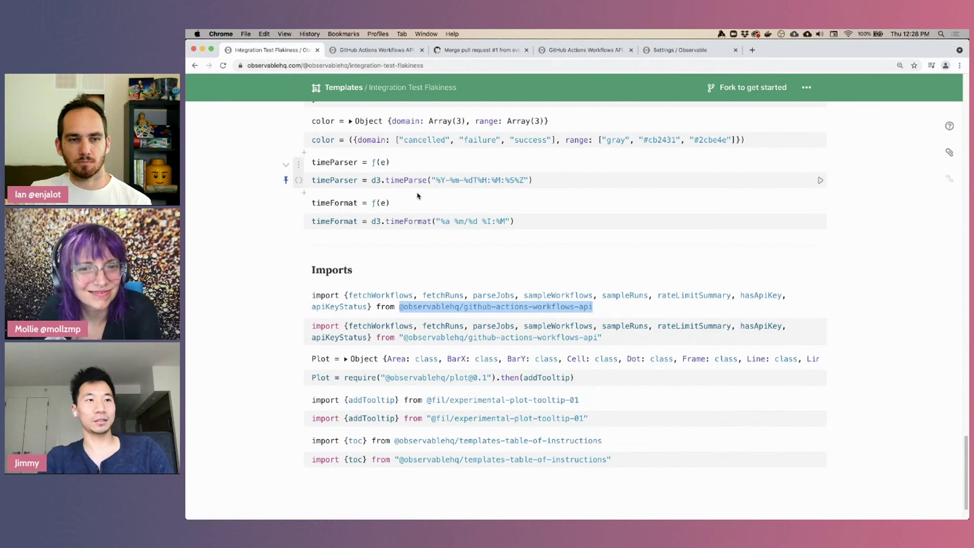
scroll(415, 188, "up", 15)
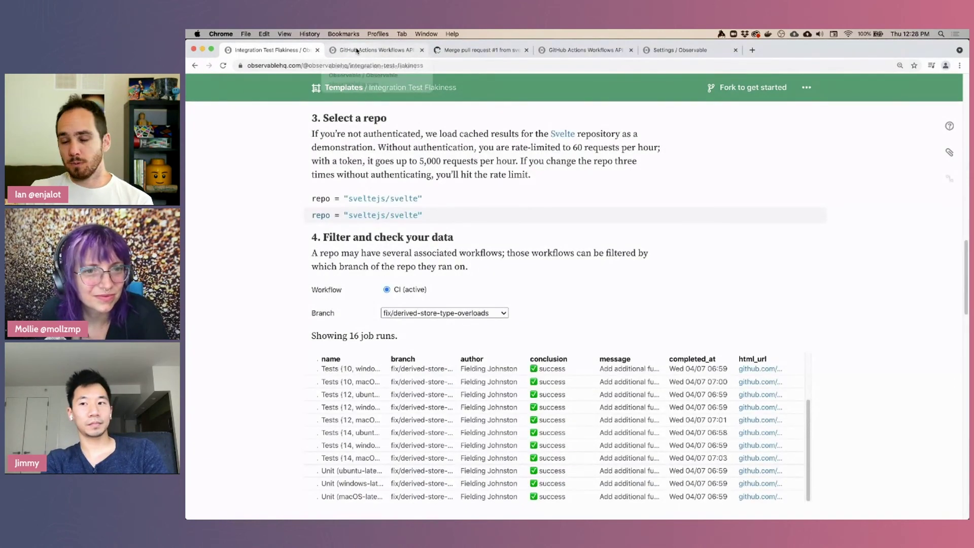
left_click(357, 50)
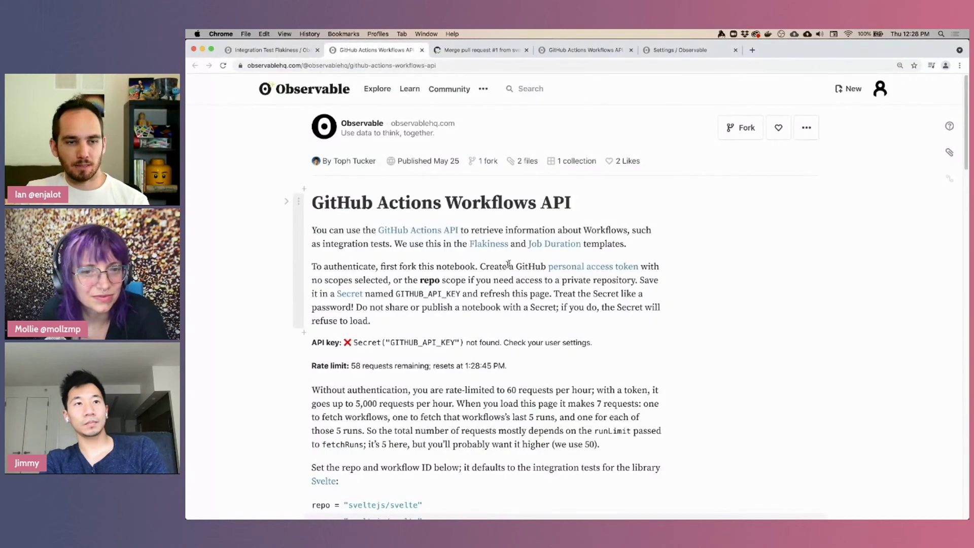
Read the GitHub Actions Workflows API notebook's authentication instructions, API key status and rate limit information.
scroll(507, 294, "down", 3)
scroll(506, 306, "down", 8)
scroll(349, 215, "up", 5)
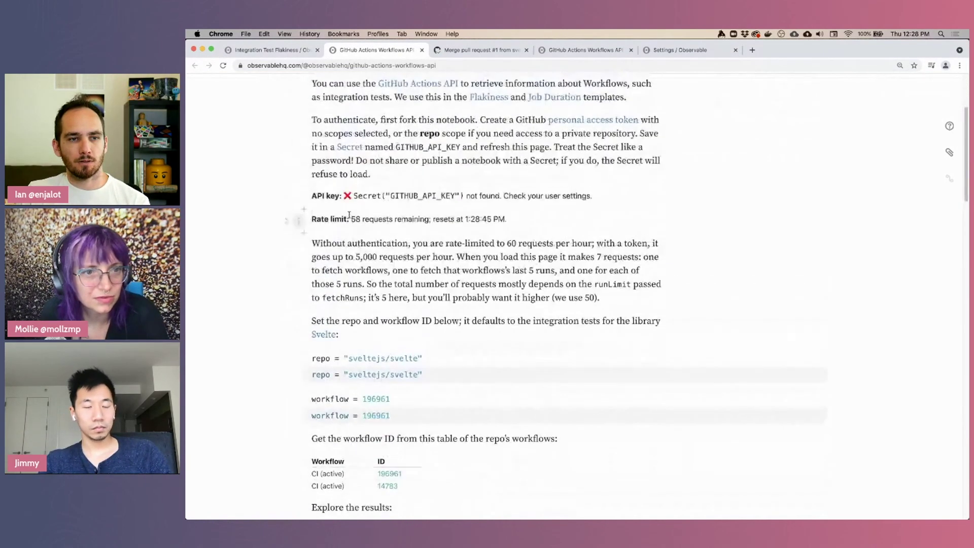
scroll(397, 291, "up", 3)
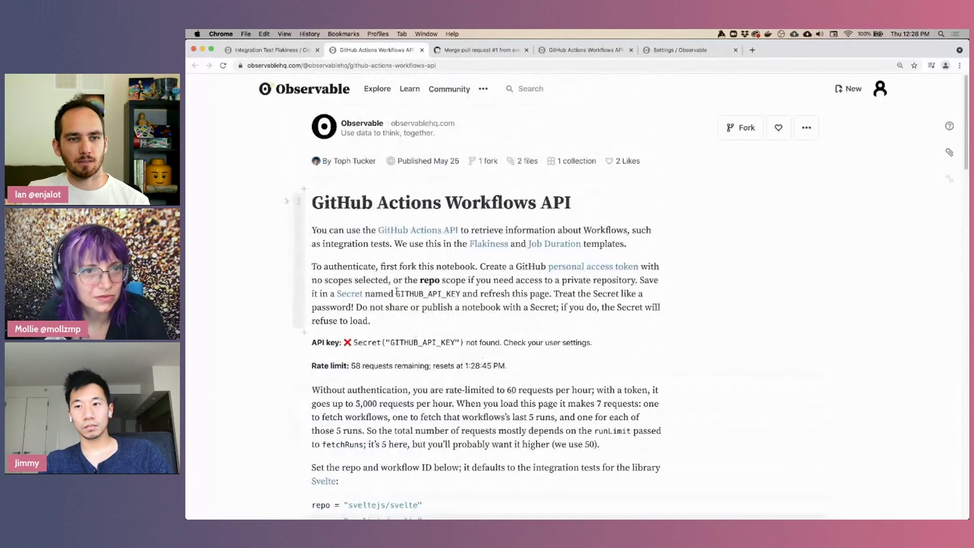
scroll(396, 291, "down", 3)
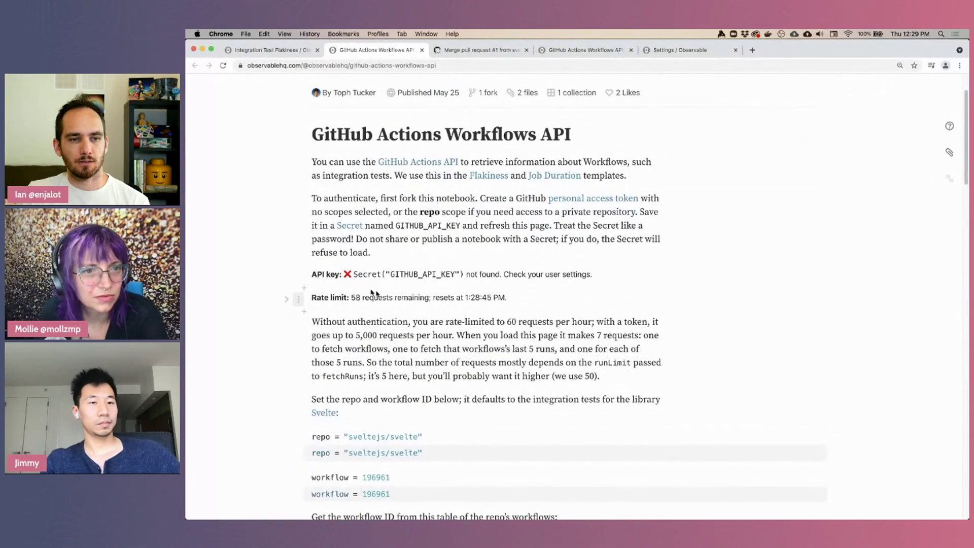
left_click_drag(348, 298, 486, 298)
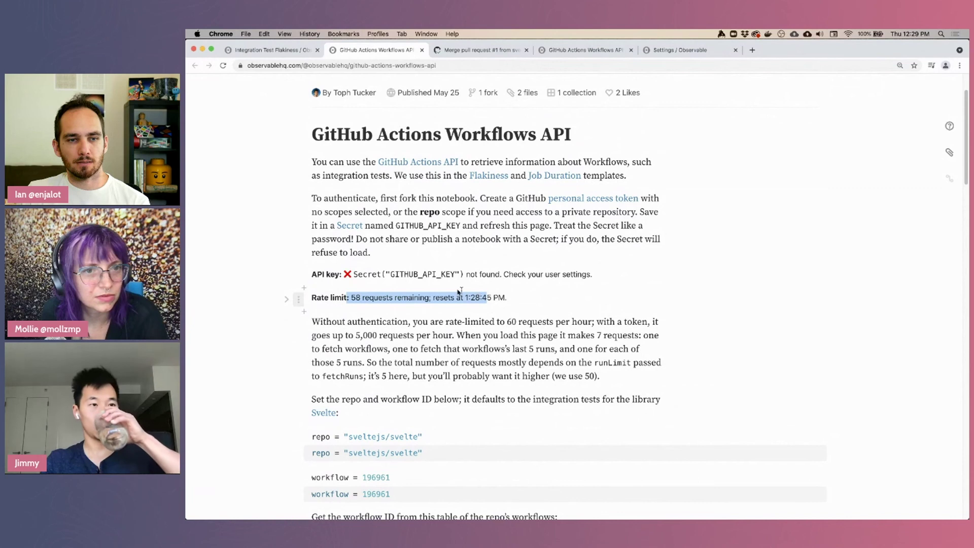
left_click(352, 236)
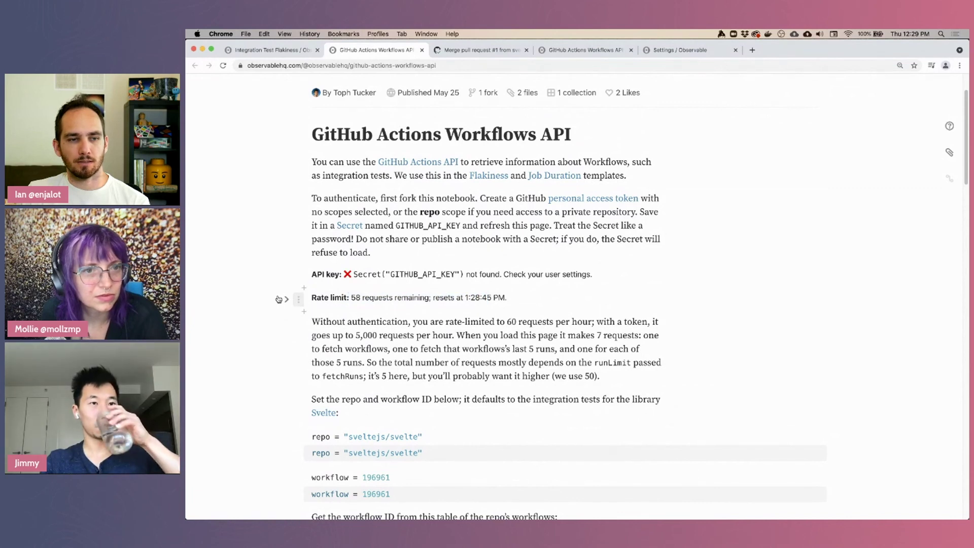
left_click(285, 300)
left_click(285, 300)
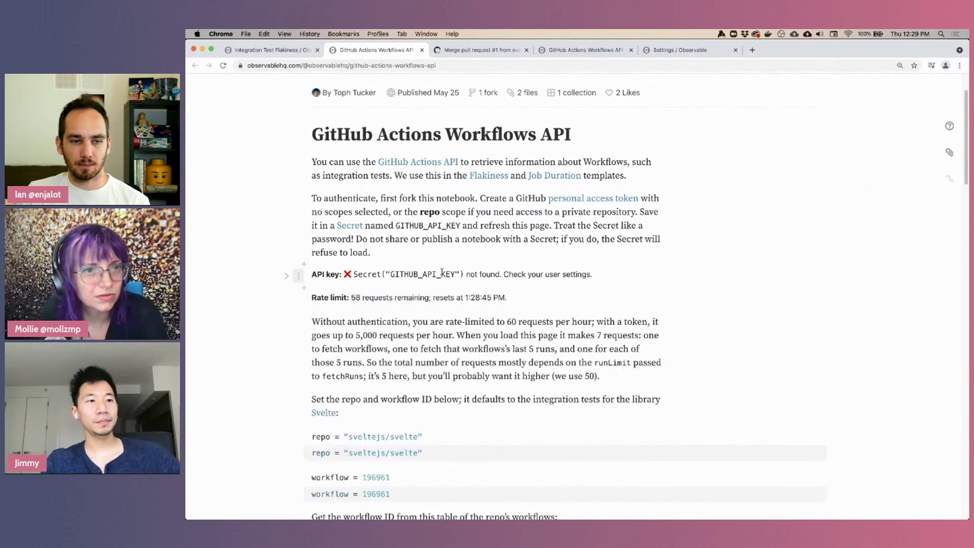
Examine the notebook's workflow, runs and jobs cells, the branch filter, and the cached Svelte sample data, and return to the notebook's beginning.
scroll(441, 274, "down", 10)
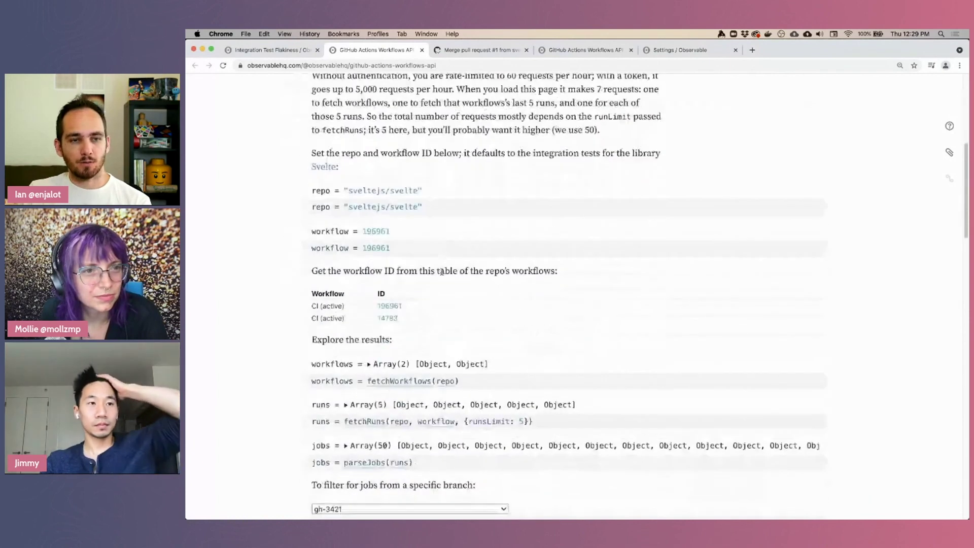
scroll(414, 347, "down", 2)
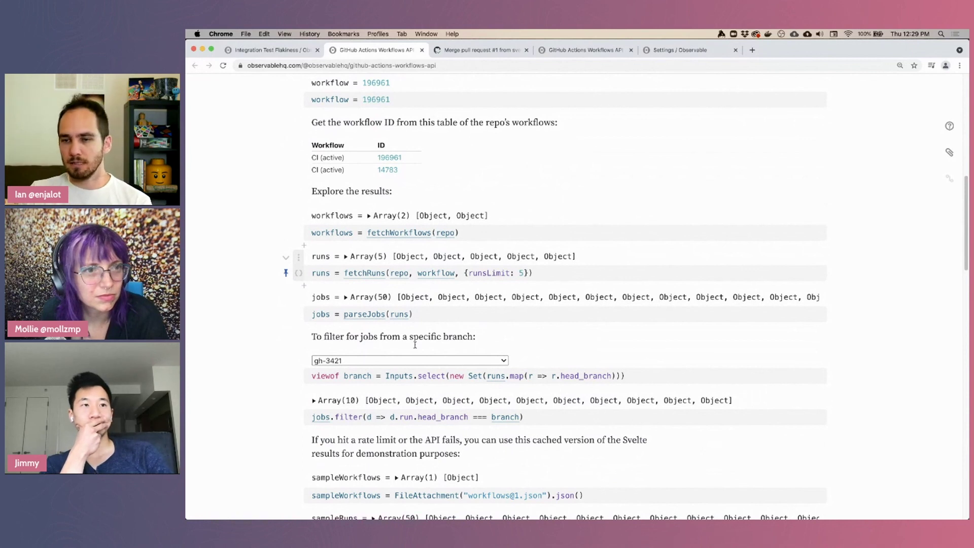
scroll(417, 350, "down", 1)
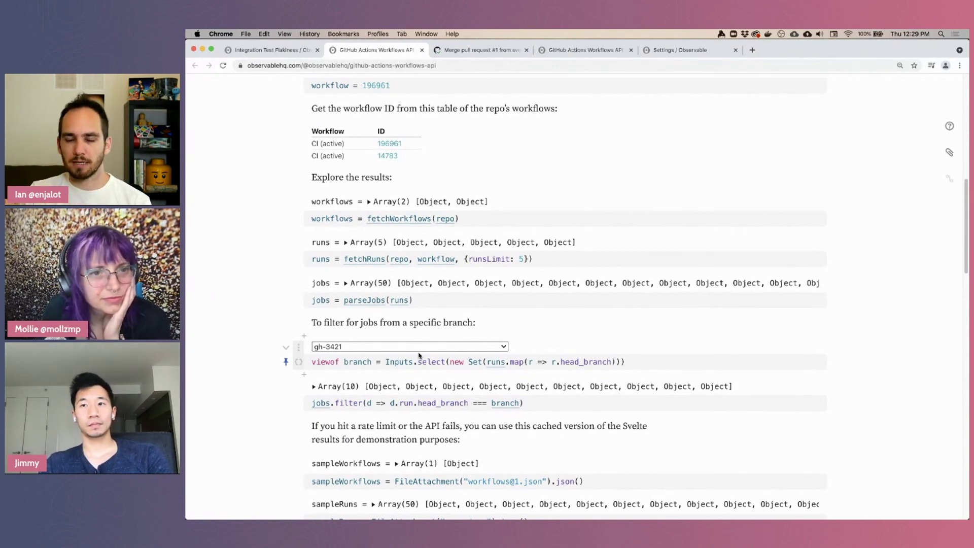
scroll(653, 305, "down", 5)
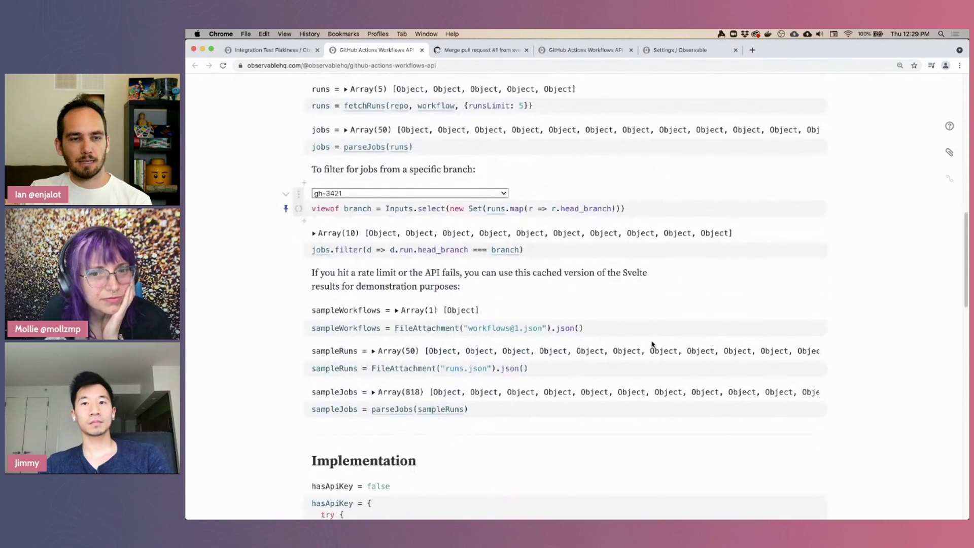
scroll(653, 345, "up", 20)
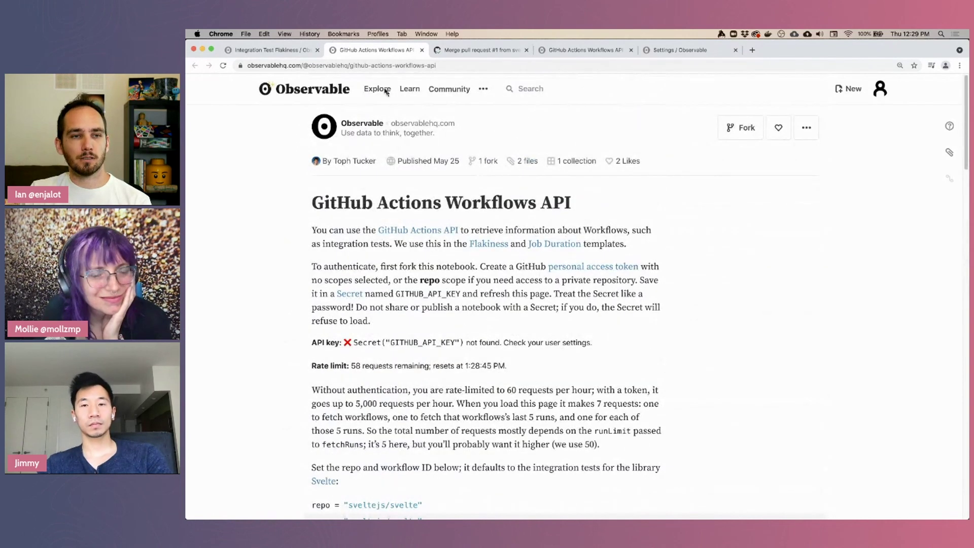